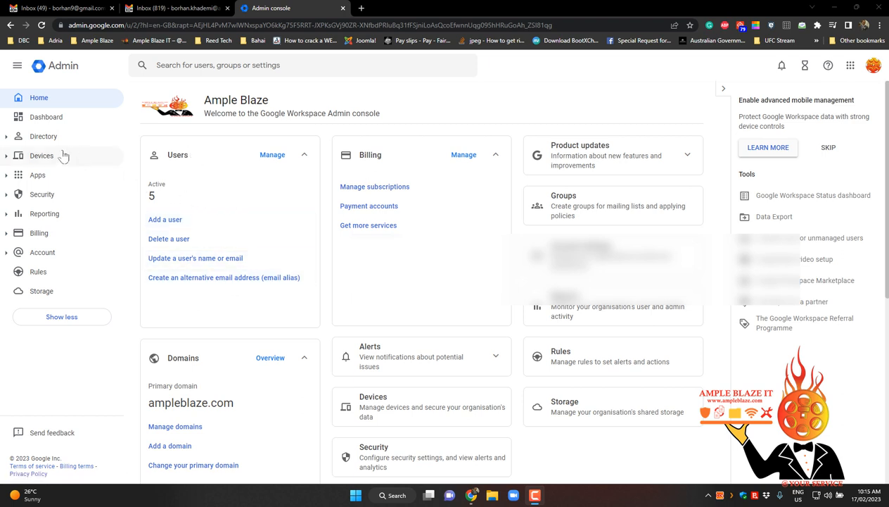
Open the directory's user list and select the second listed user
click(26, 141)
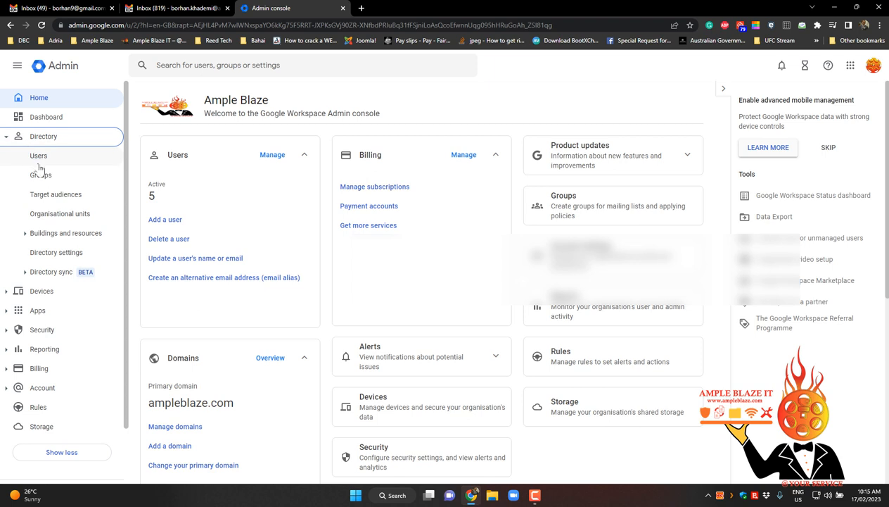
click(40, 161)
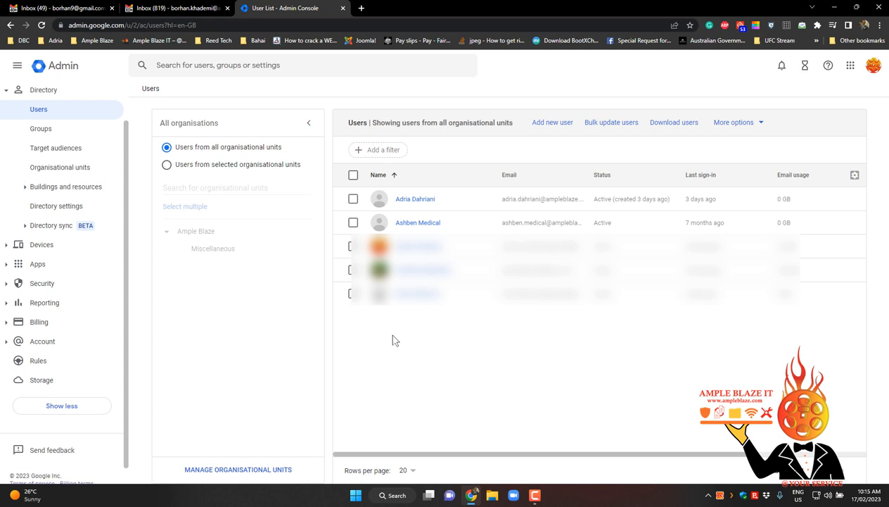
click(354, 224)
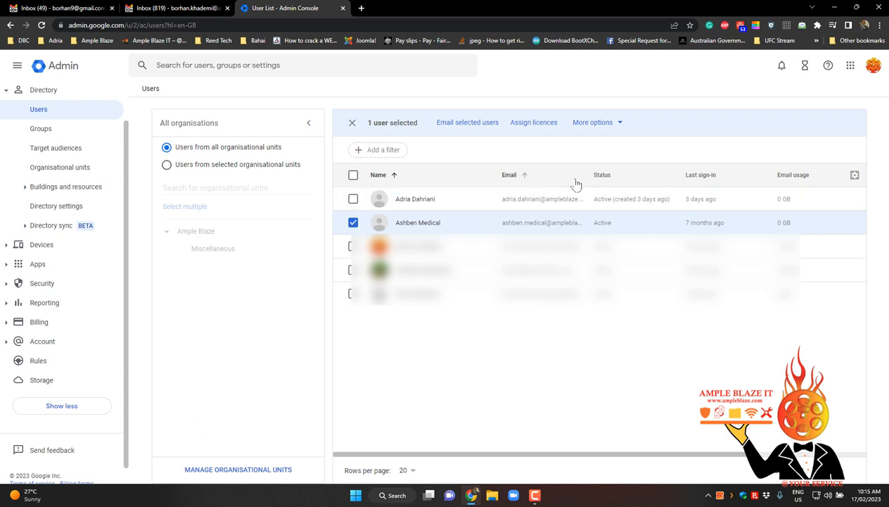
click(603, 127)
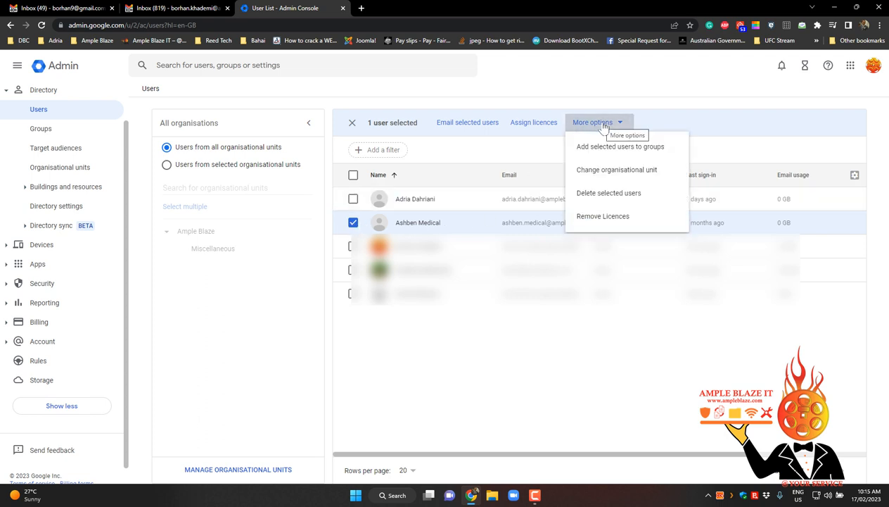
click(620, 200)
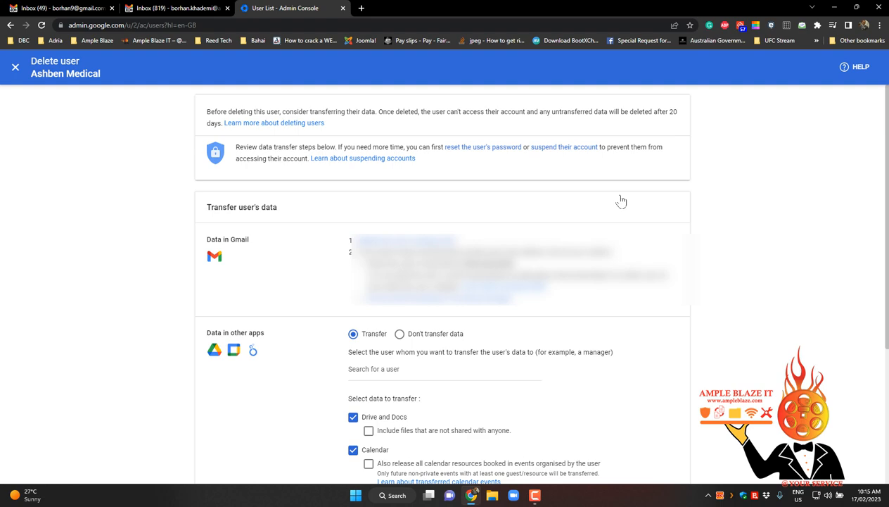
click(17, 68)
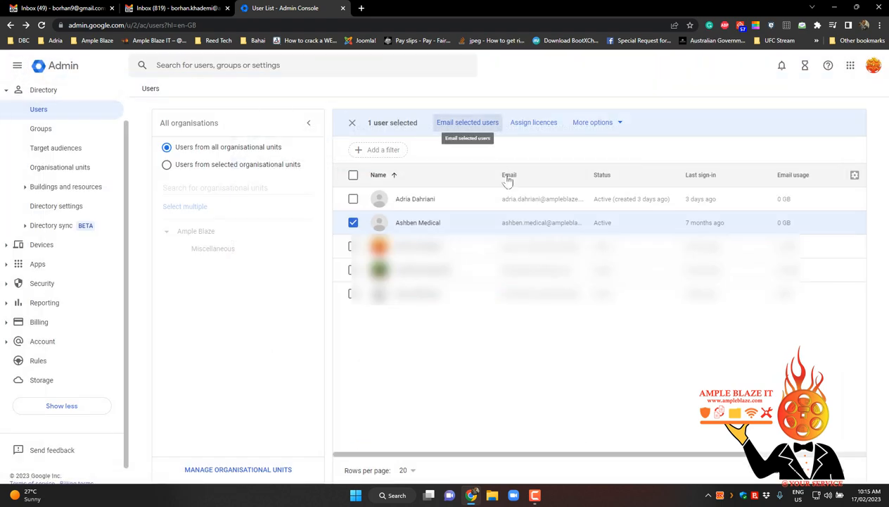
Start deleting the selected user and set the signed-in administrator's account as the recipient of the user's data
click(616, 129)
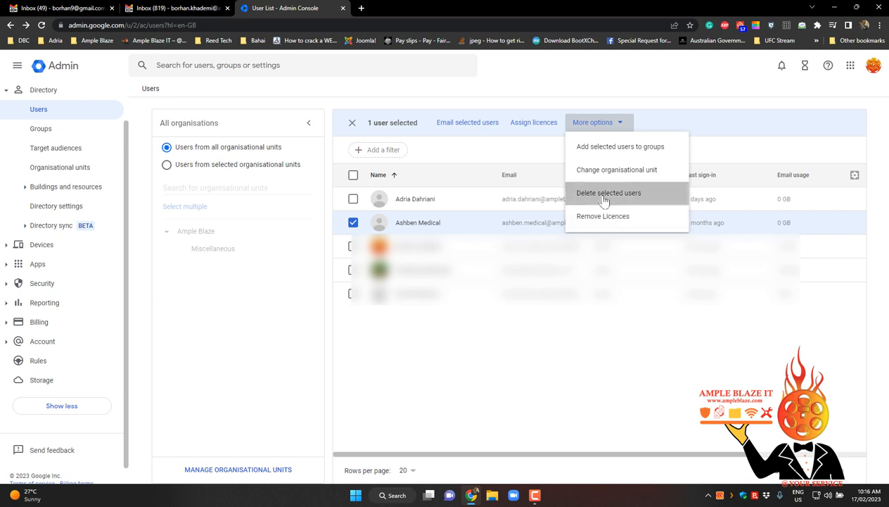
click(603, 201)
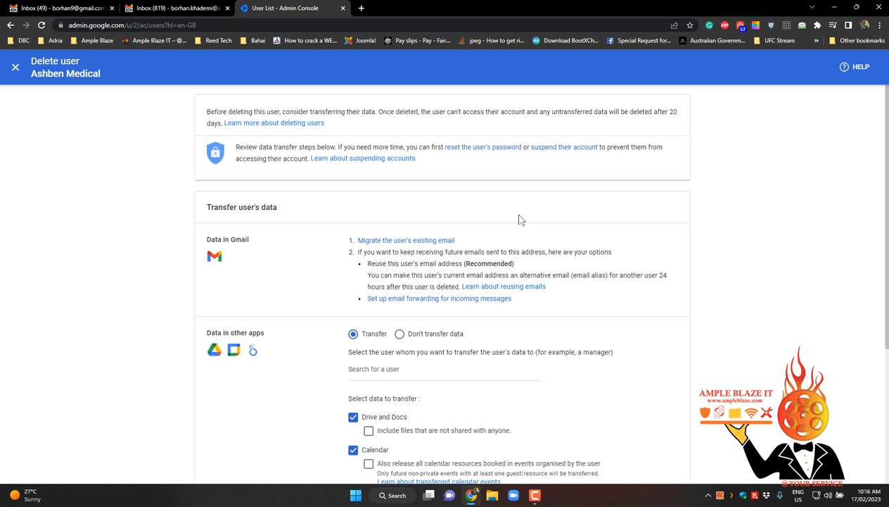
scroll(519, 219, down, 1)
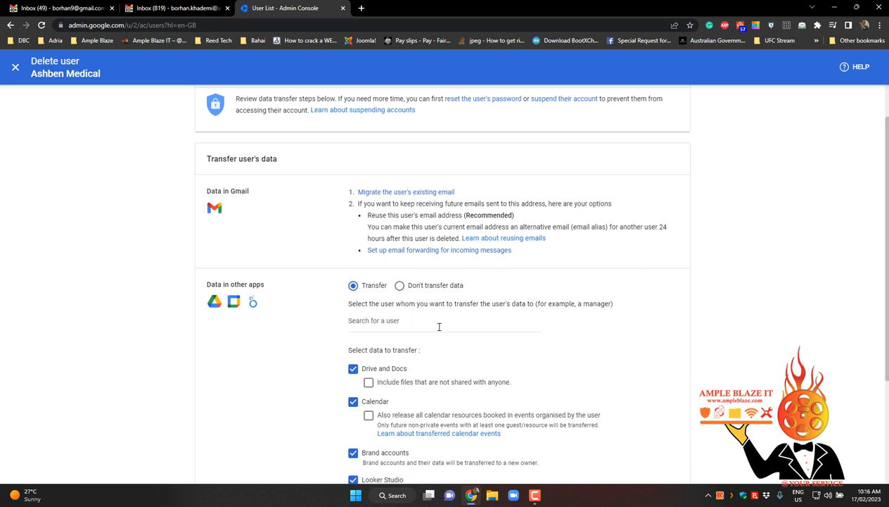
click(433, 328)
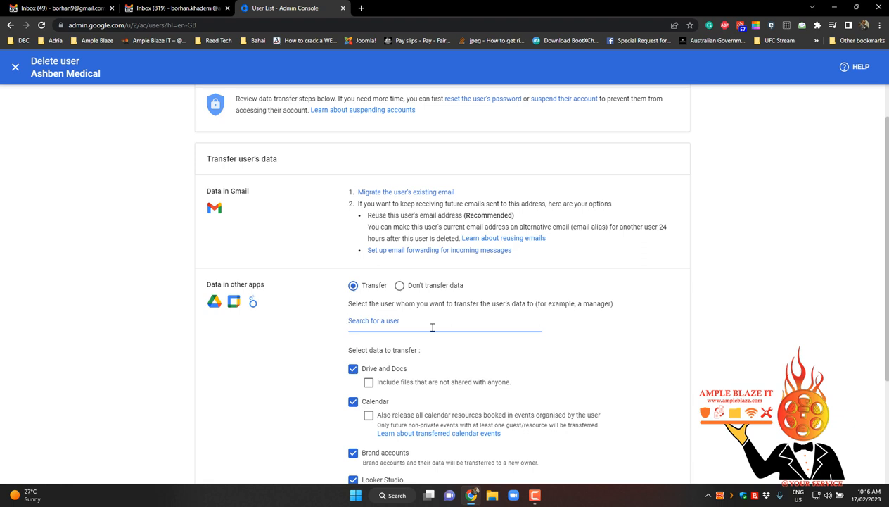
text(borhan)
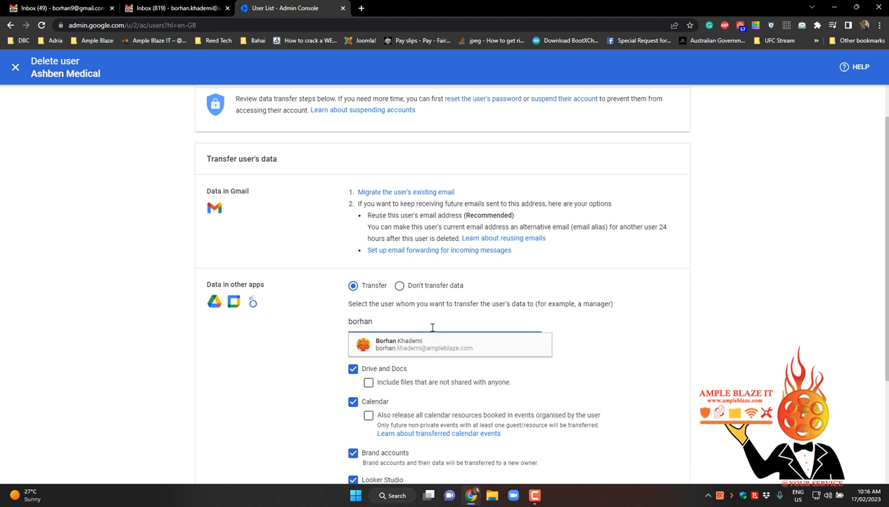
click(427, 344)
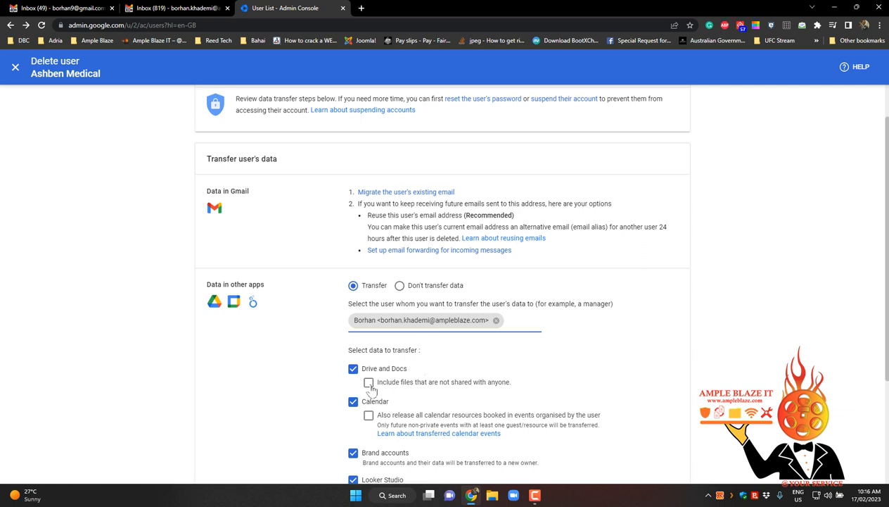
Include the release of booked calendar resources and the transfer of unshared Looker Studio assets
click(368, 416)
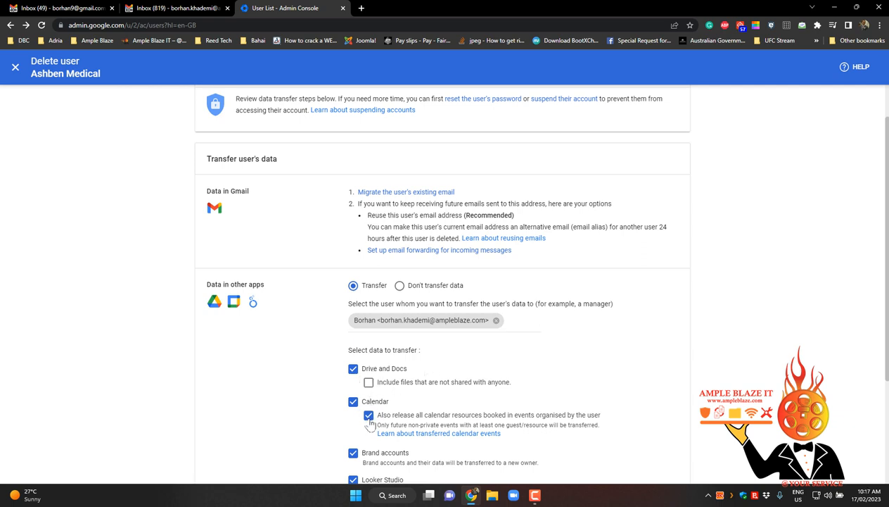
scroll(370, 421, down, 2)
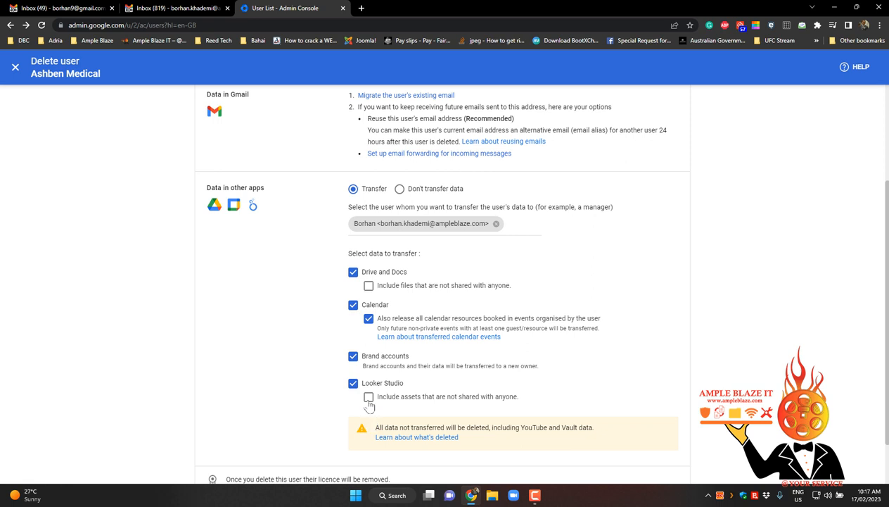
click(369, 397)
Review the data transfer settings, delete the user and close the confirmation
scroll(495, 393, down, 1)
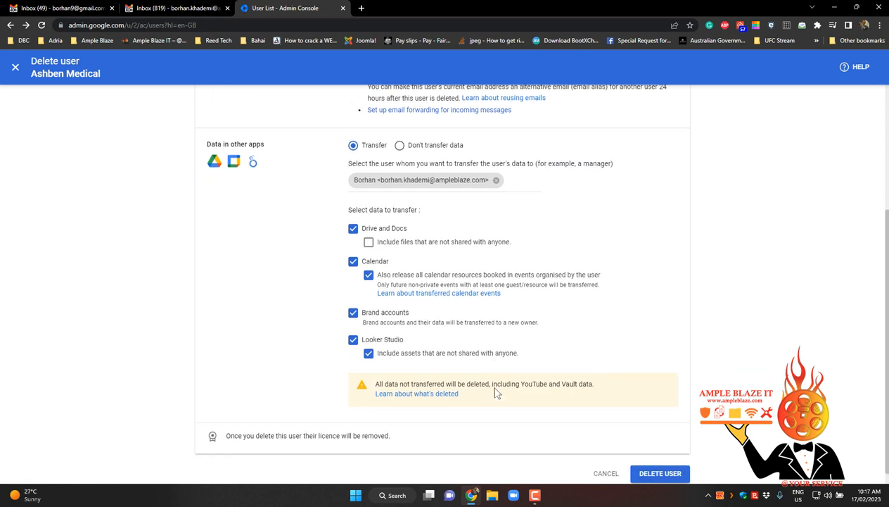
scroll(495, 393, up, 3)
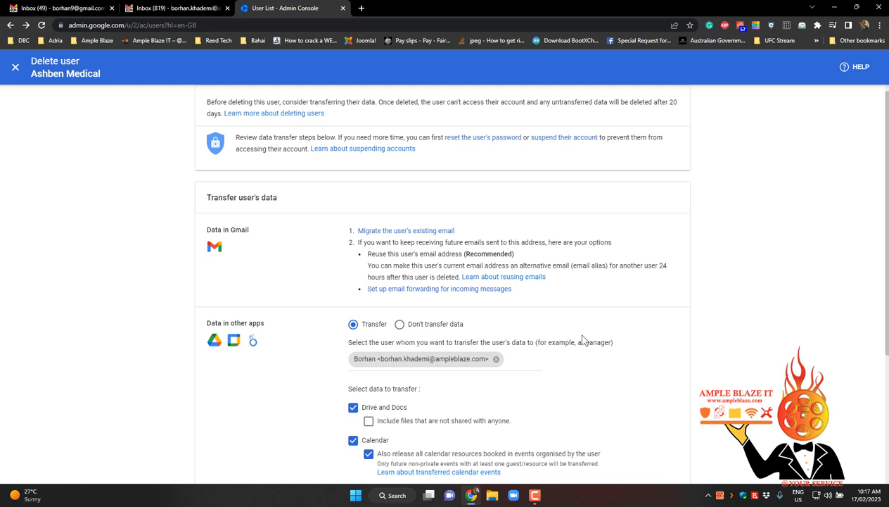
scroll(582, 340, down, 3)
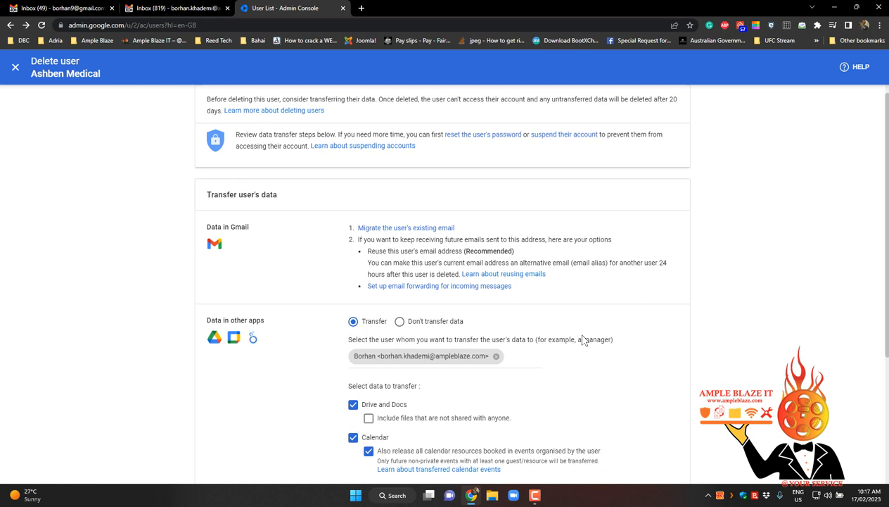
click(655, 461)
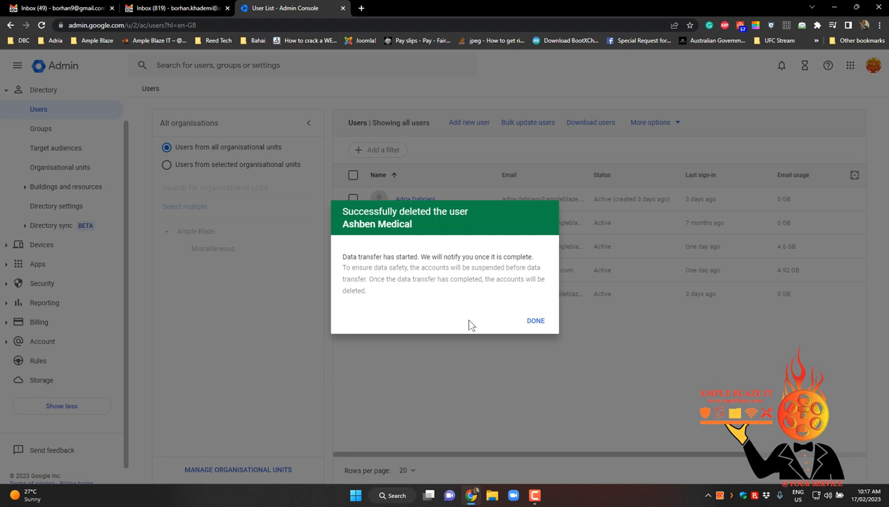
click(534, 324)
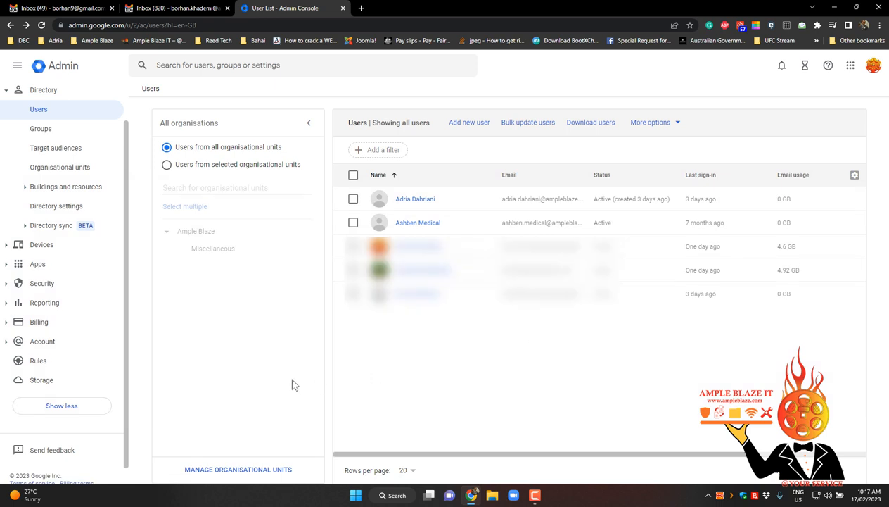
Reload the user list by visiting the groups list and returning, to check the deleted user's status
click(37, 117)
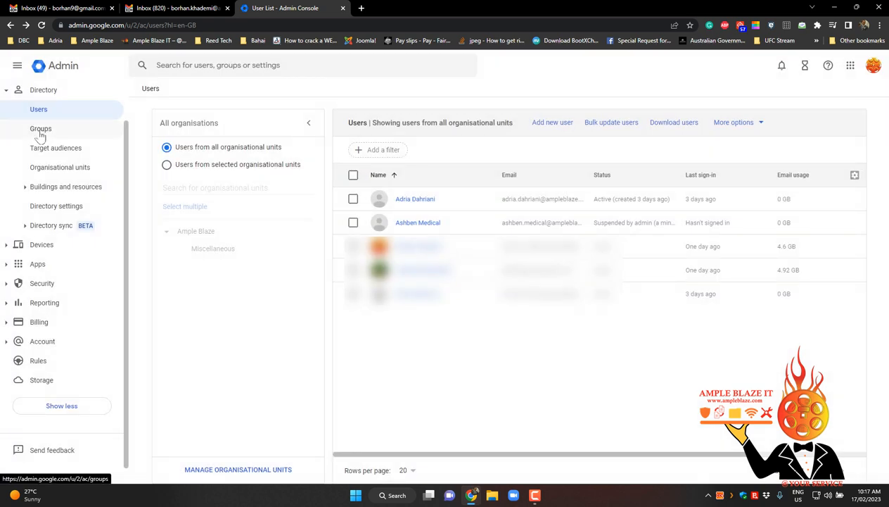
click(40, 134)
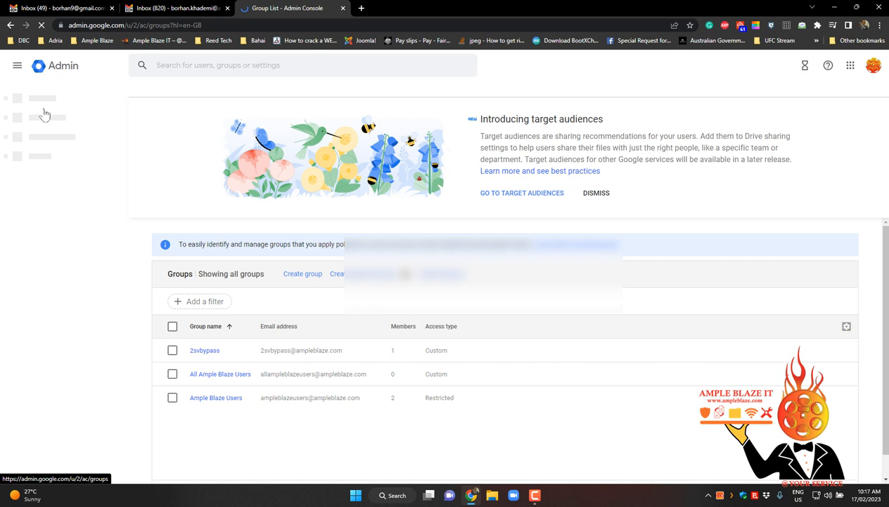
click(44, 114)
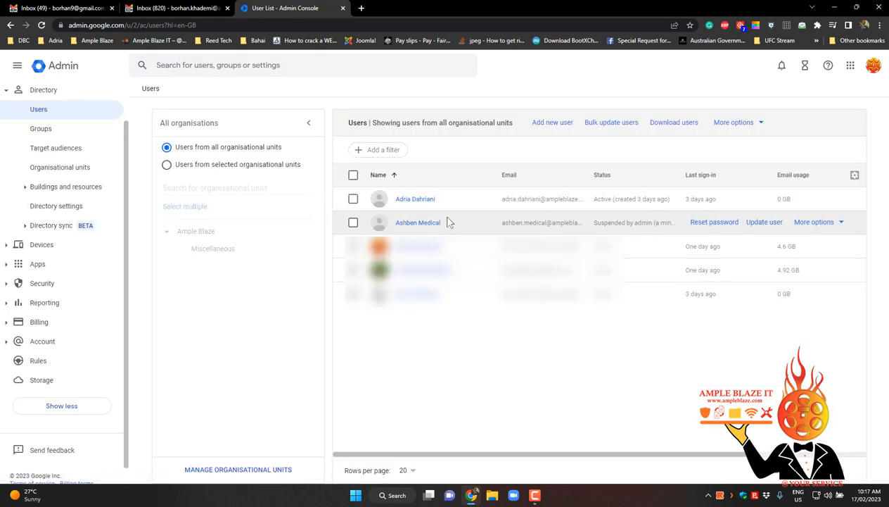
Try to open the suspended user's details page and return to the user list
click(429, 224)
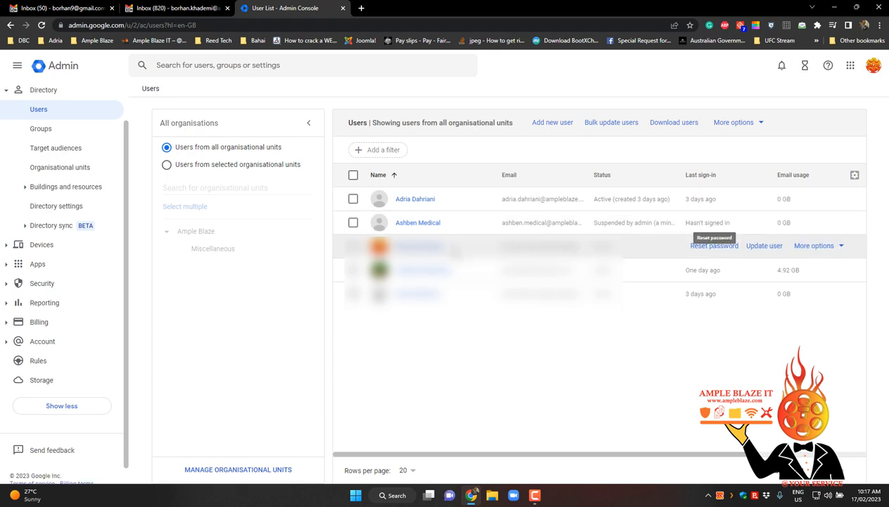
click(425, 225)
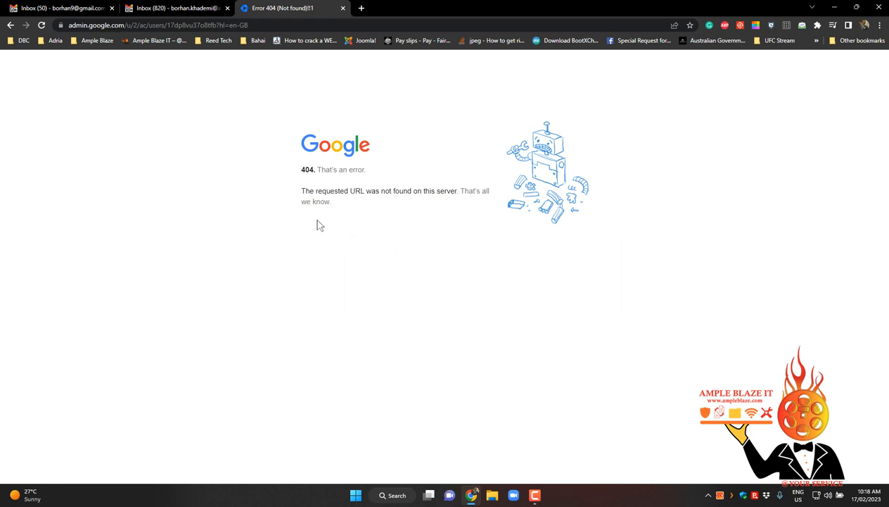
click(10, 25)
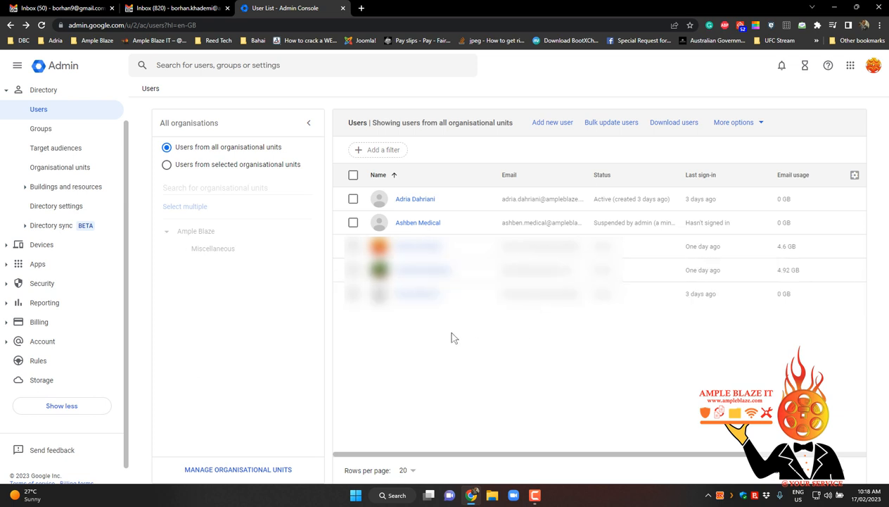
Start deleting the first listed user and set the signed-in administrator's account as the recipient of the user's data
click(353, 199)
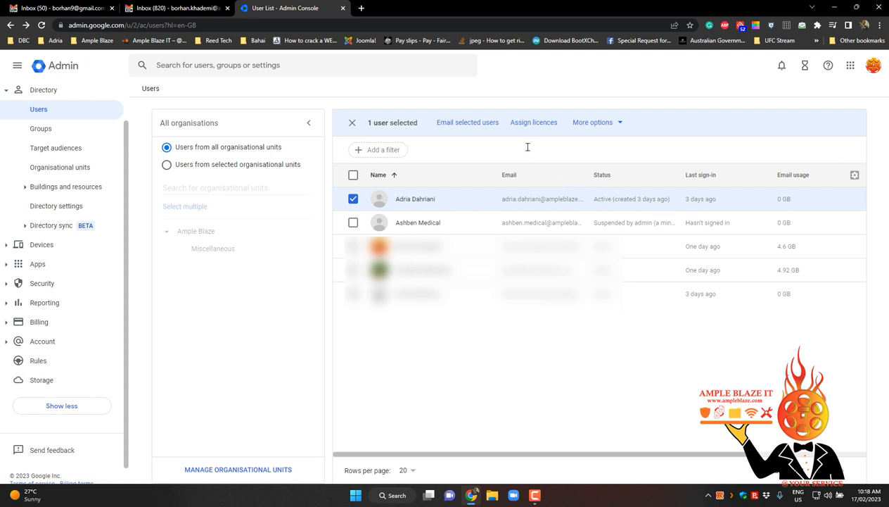
click(593, 125)
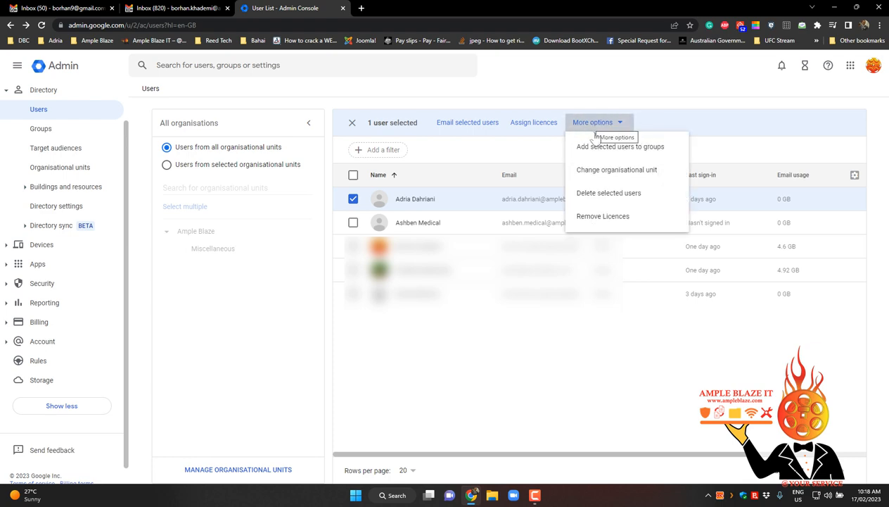
click(603, 199)
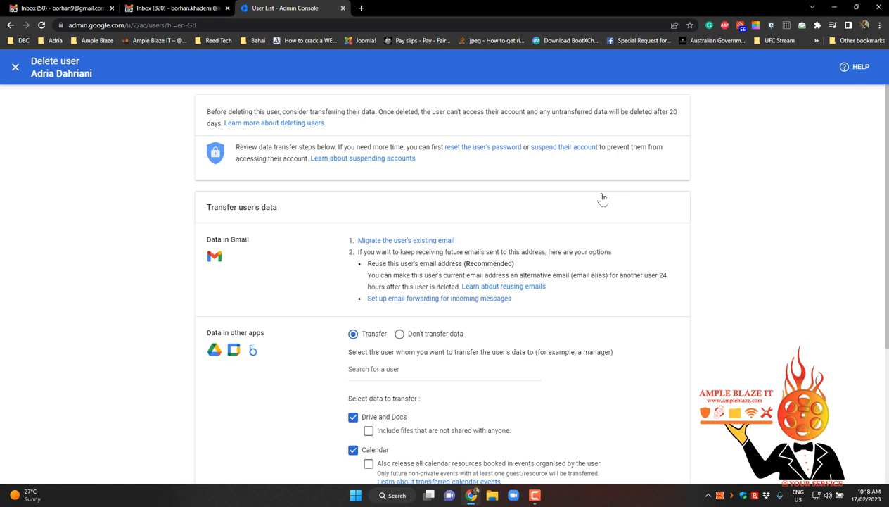
scroll(535, 252, down, 1)
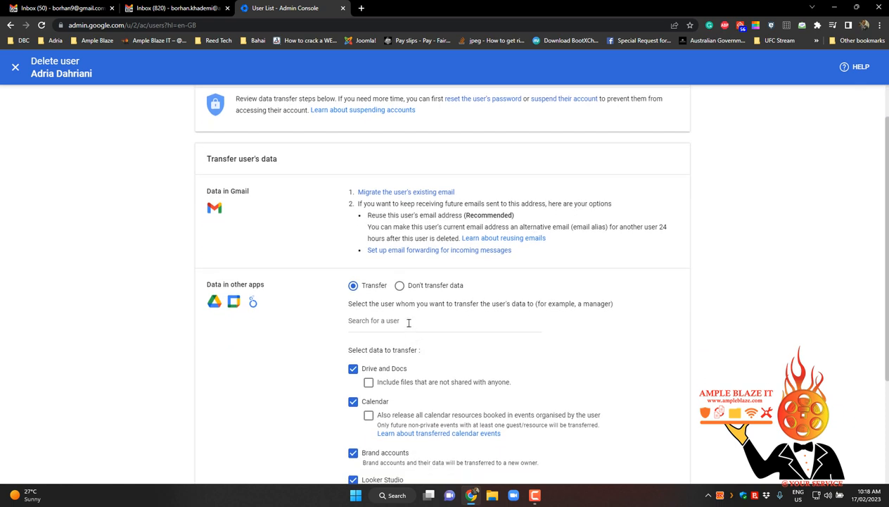
click(408, 322)
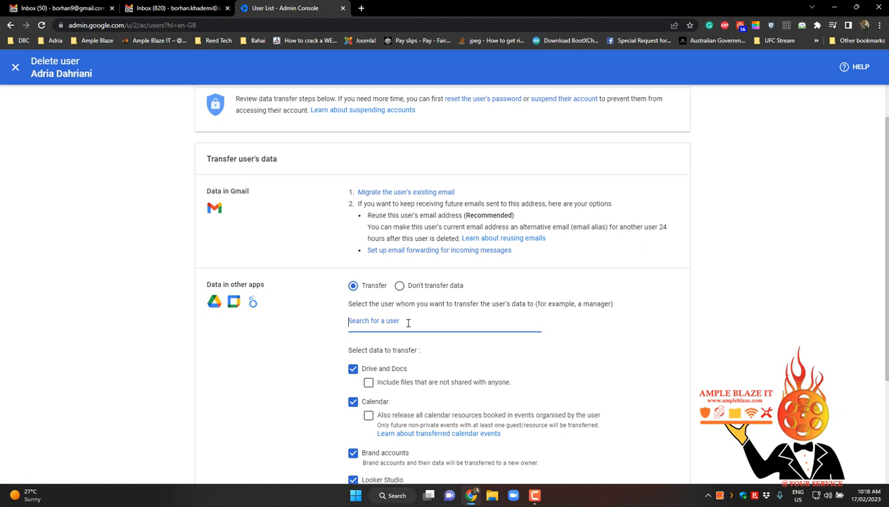
text(borh)
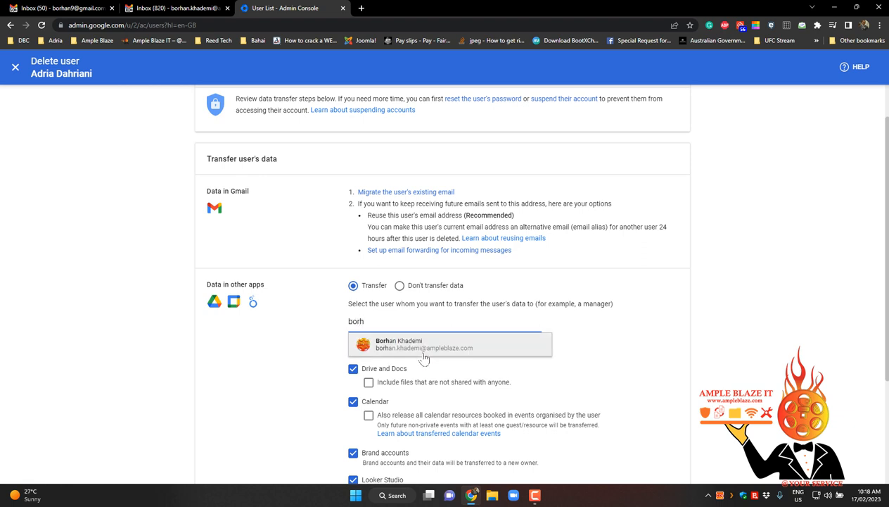
click(416, 349)
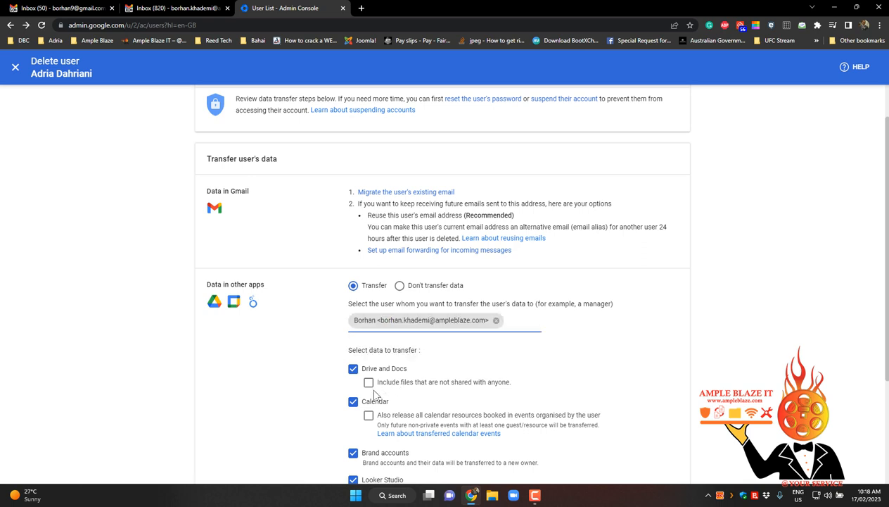
Include unshared Drive and Docs files, the release of booked calendar resources, and unshared Looker Studio assets in the transfer
click(370, 384)
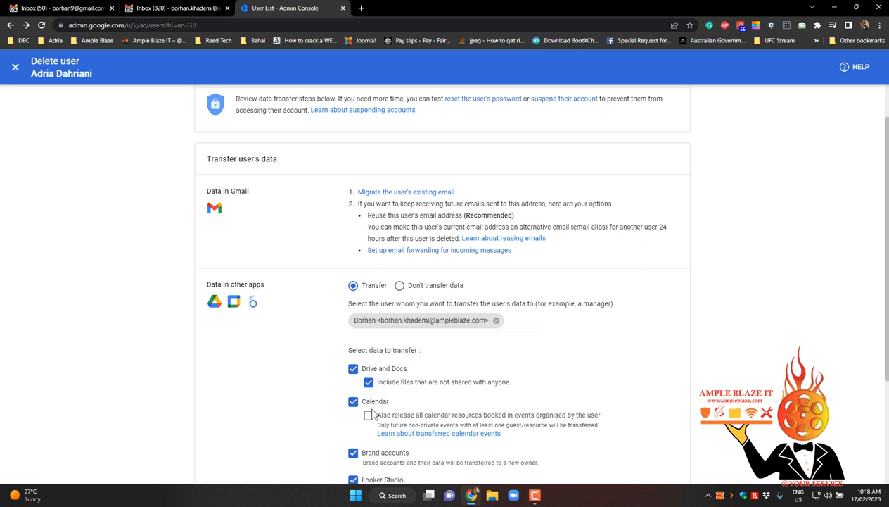
click(368, 417)
scroll(367, 420, down, 2)
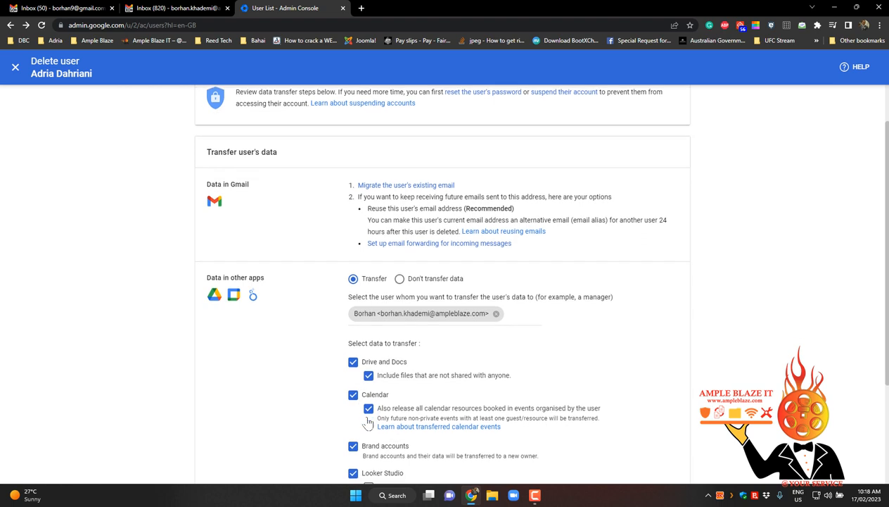
click(369, 397)
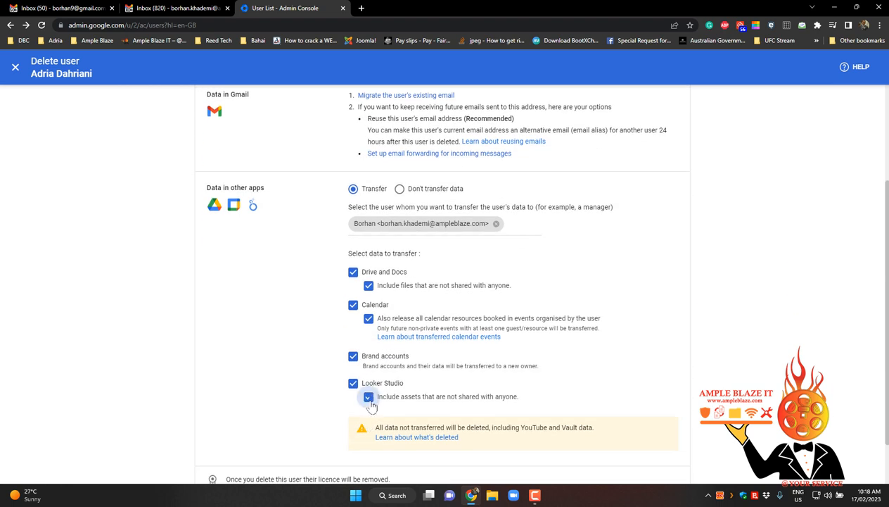
Delete the first listed user with these transfer settings and close the confirmation
scroll(433, 407, down, 2)
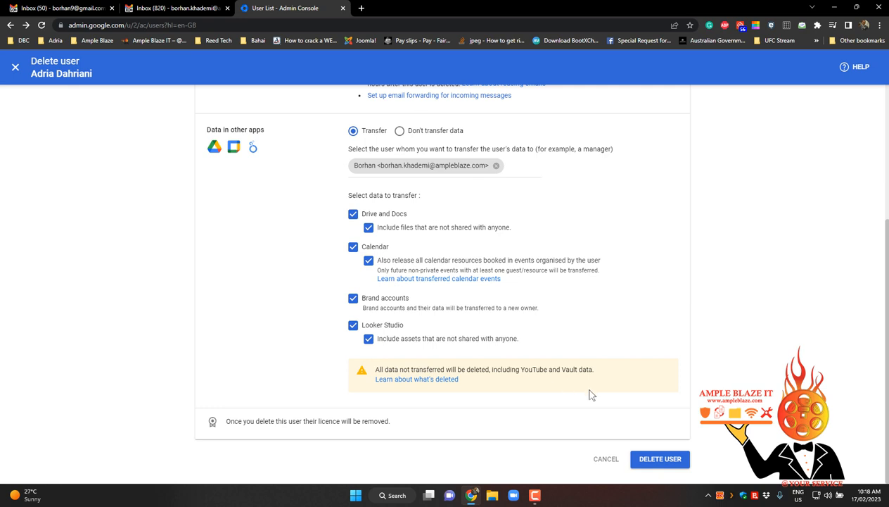
click(666, 461)
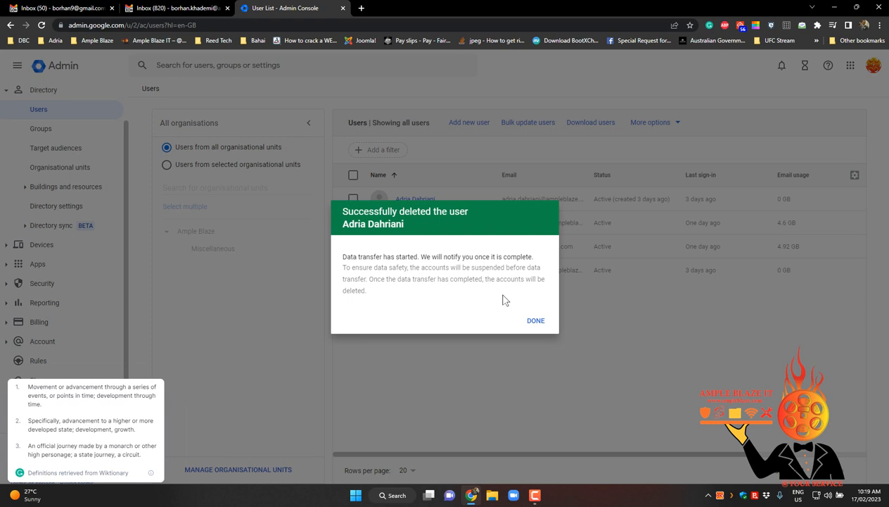
click(536, 321)
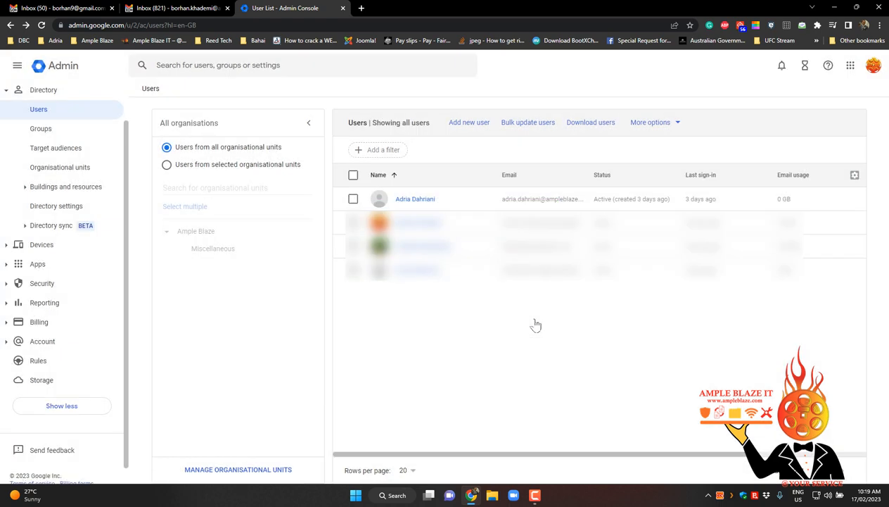